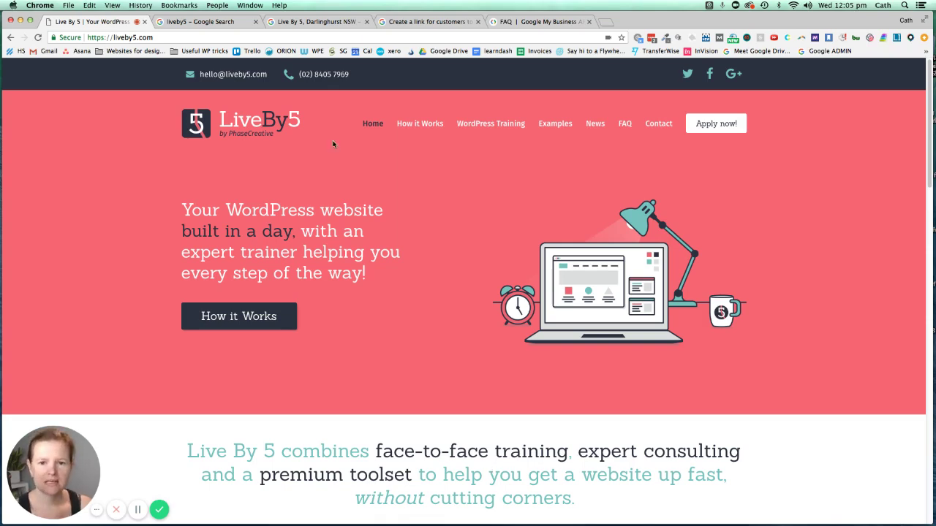
click(521, 23)
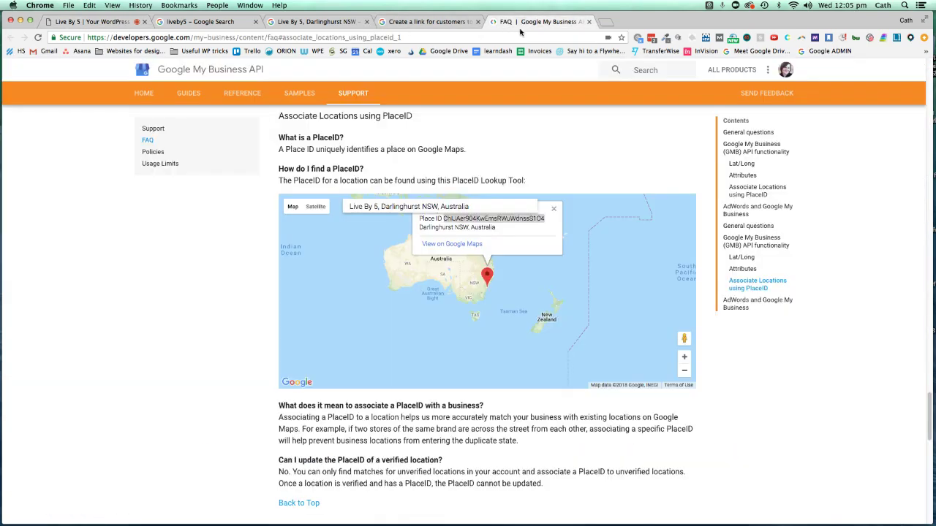
click(410, 38)
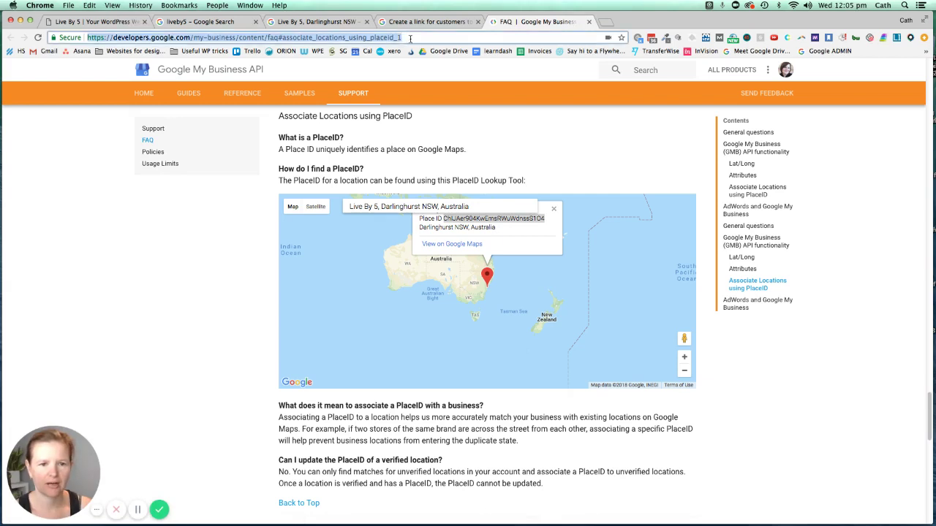
text(https://search.google.com/local/writereview?placeid=ChIJAer904KwEmsRWuWdnssS1O4)
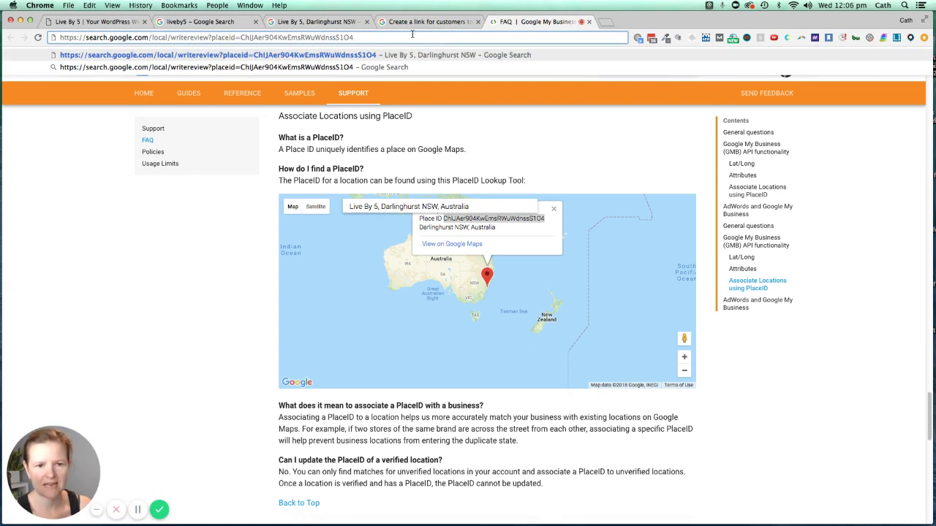
key(Return)
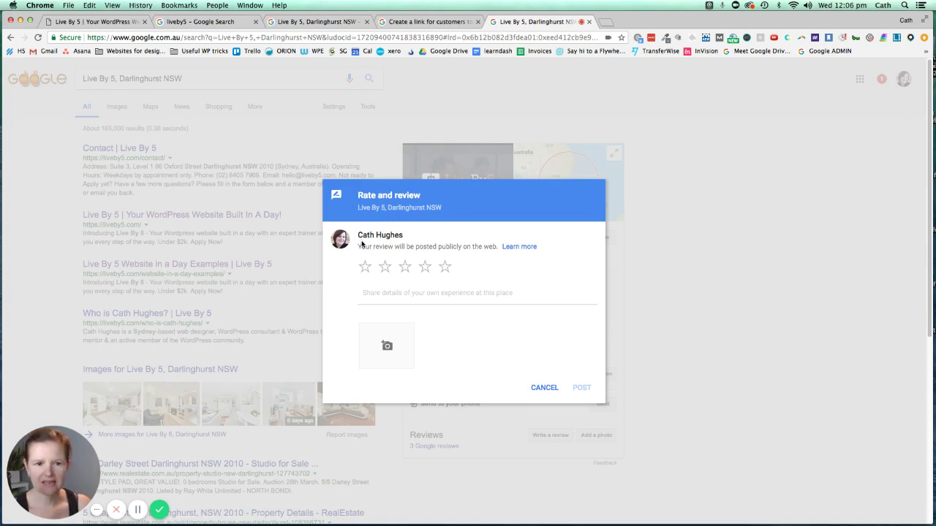
Step: Look through the Google My Business Help article on creating a link for customers to write reviews
click(425, 21)
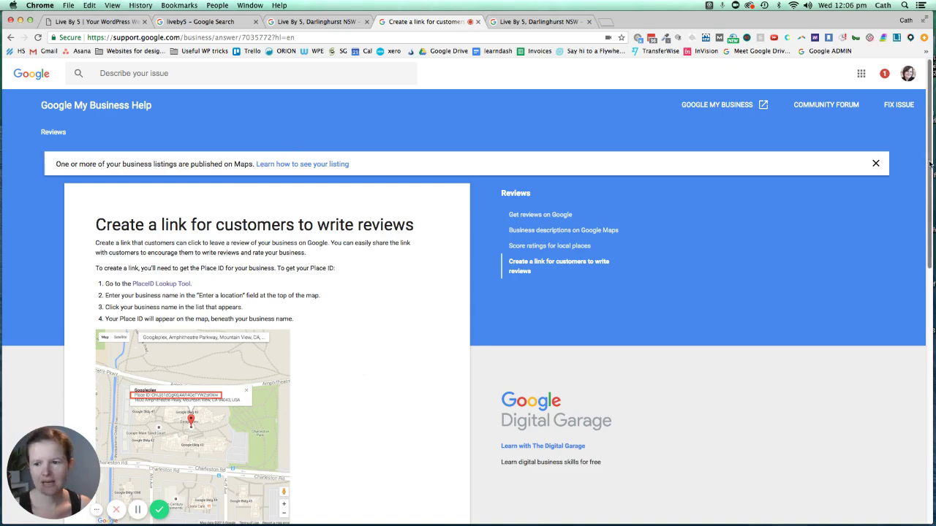
scroll(914, 241, down, 10)
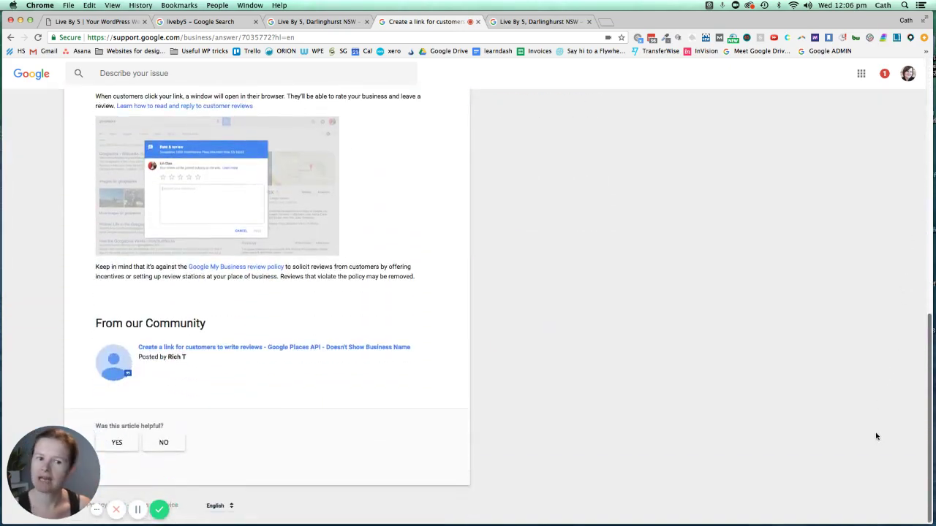
scroll(873, 381, up, 10)
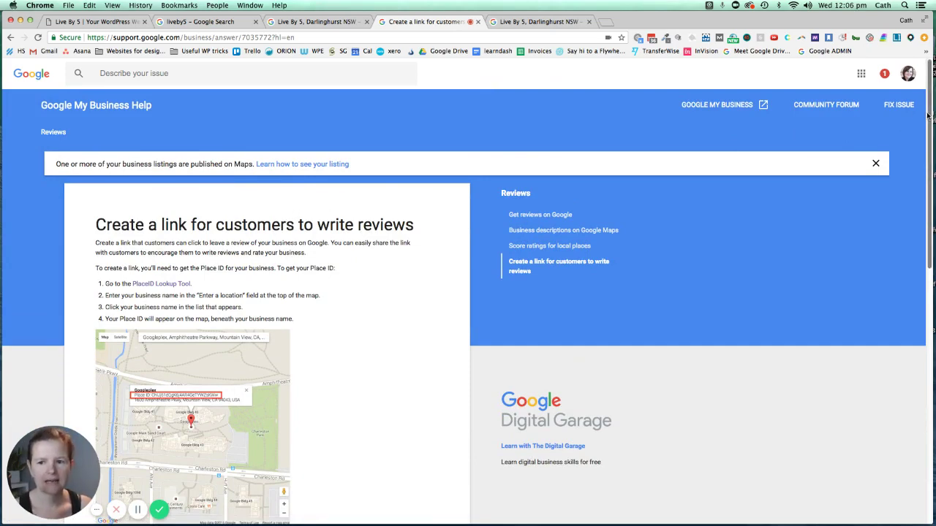
drag(928, 115, 926, 114)
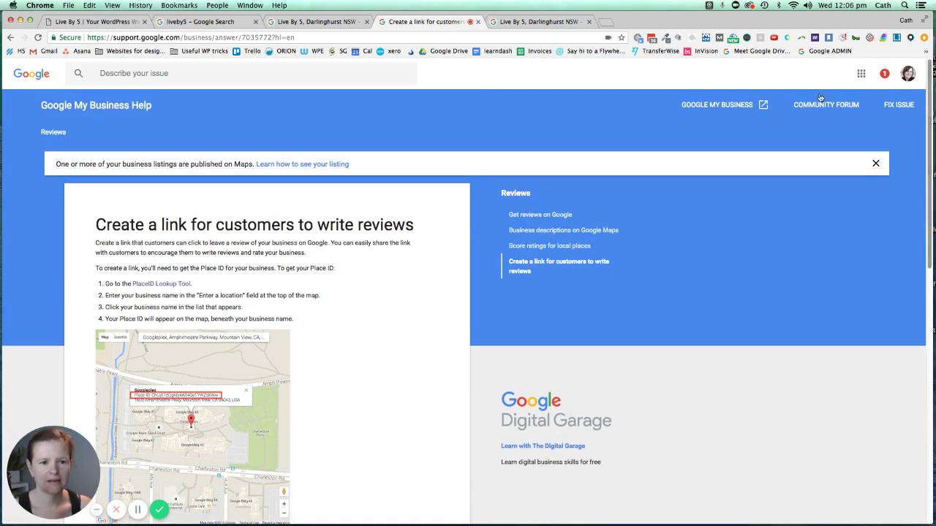
Step: Review the Google reviews of Live By 5 from the liveby5 search results and view the business's service area on Google Maps
click(191, 22)
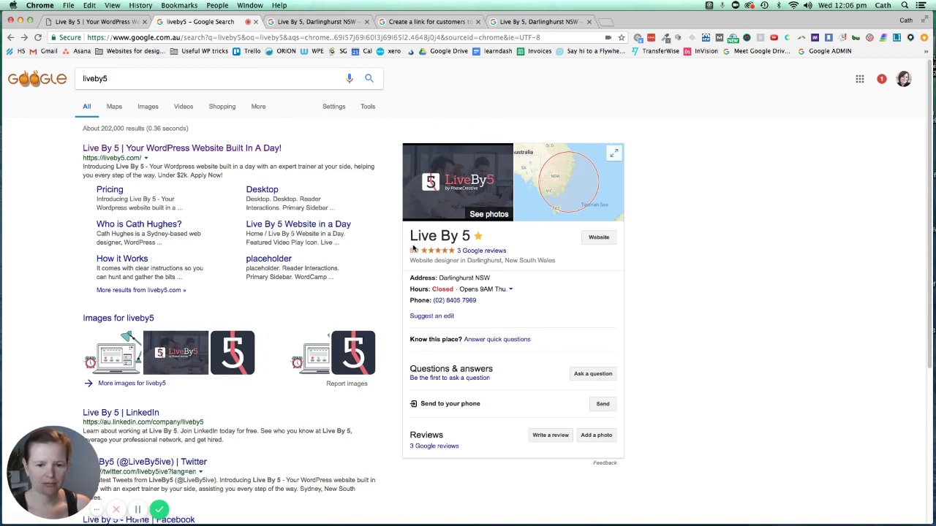
click(483, 251)
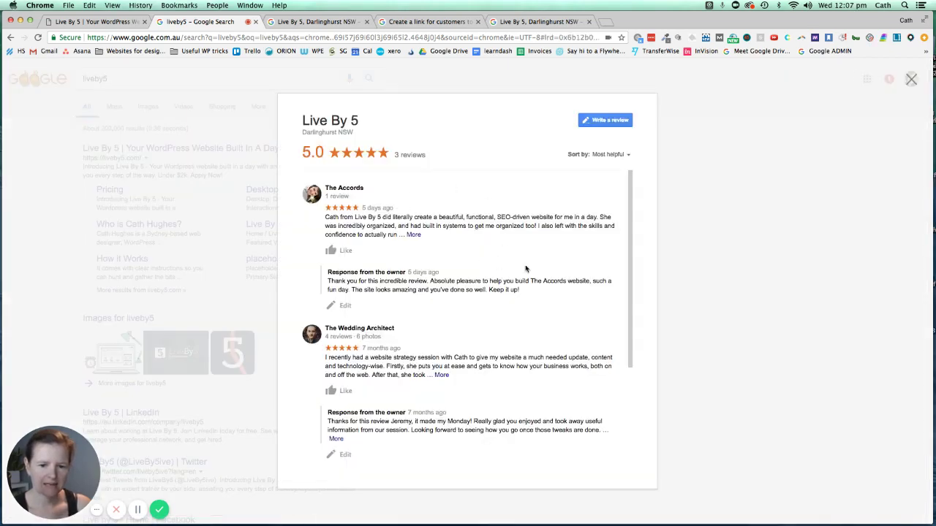
click(595, 83)
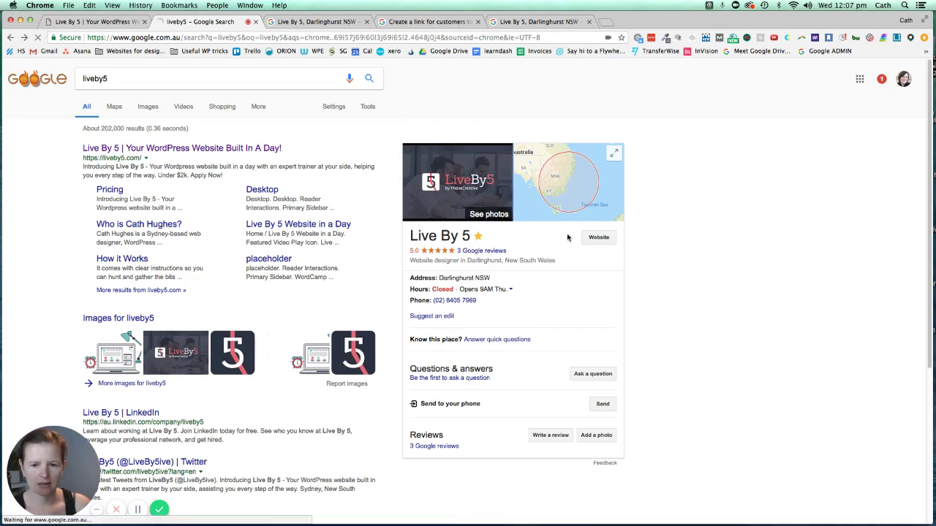
click(563, 190)
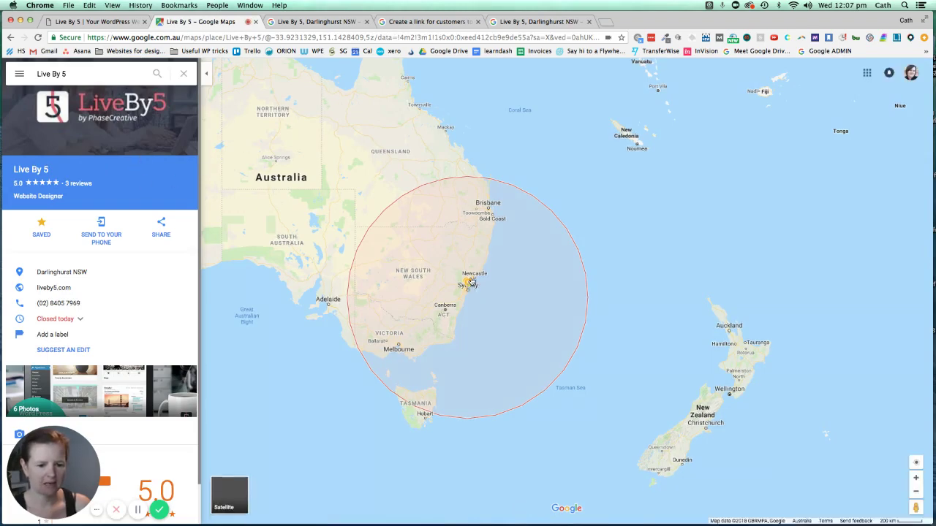
mouse_move(472, 283)
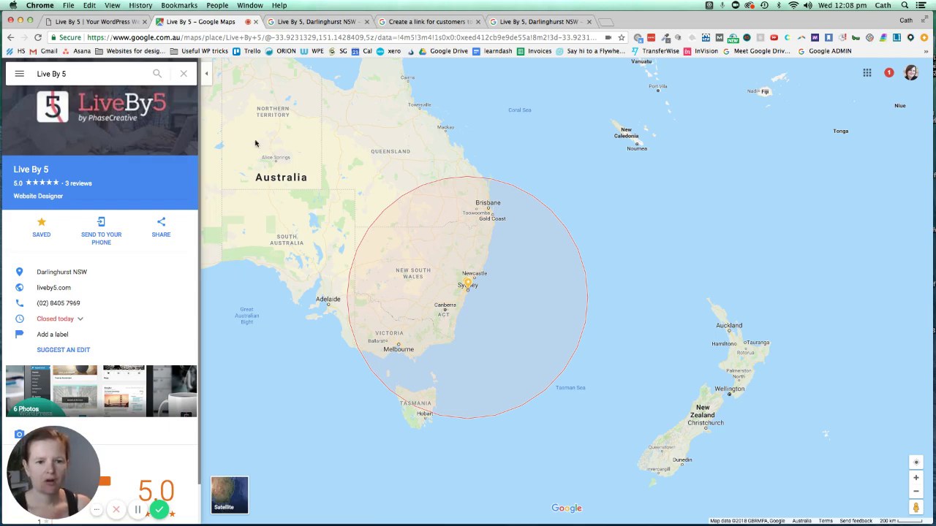
click(408, 22)
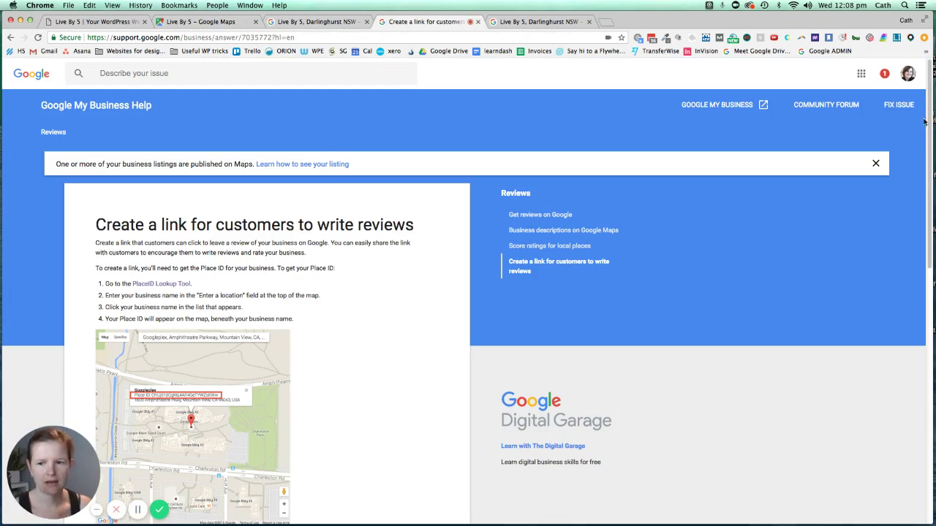
scroll(924, 139, down, 2)
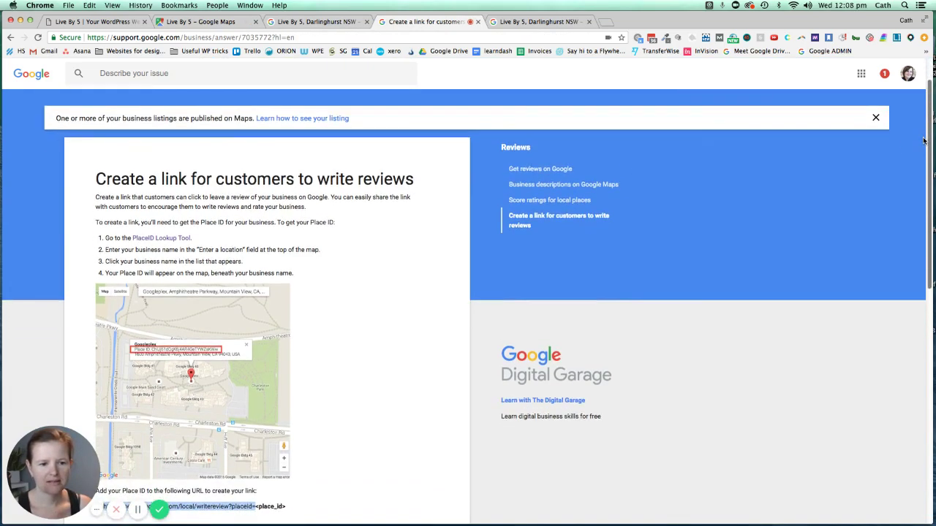
scroll(898, 199, down, 4)
scroll(898, 199, down, 10)
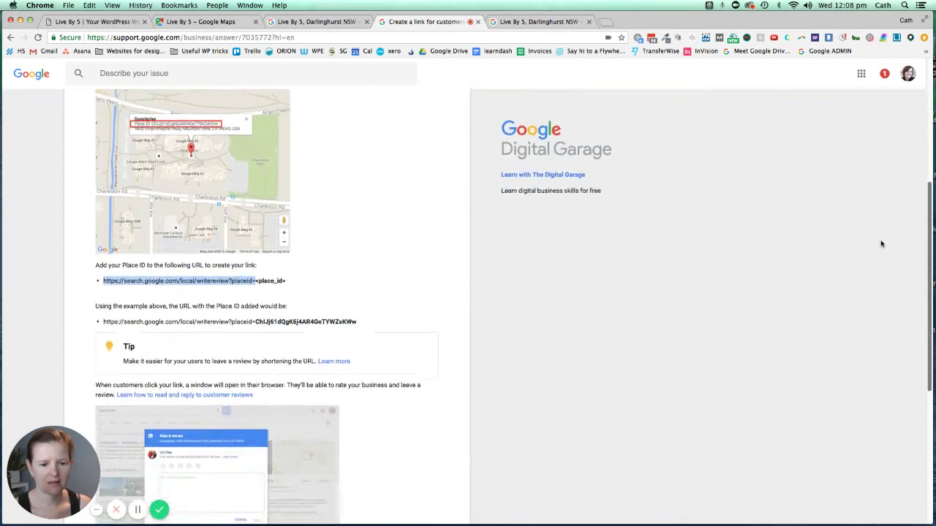
scroll(870, 293, up, 12)
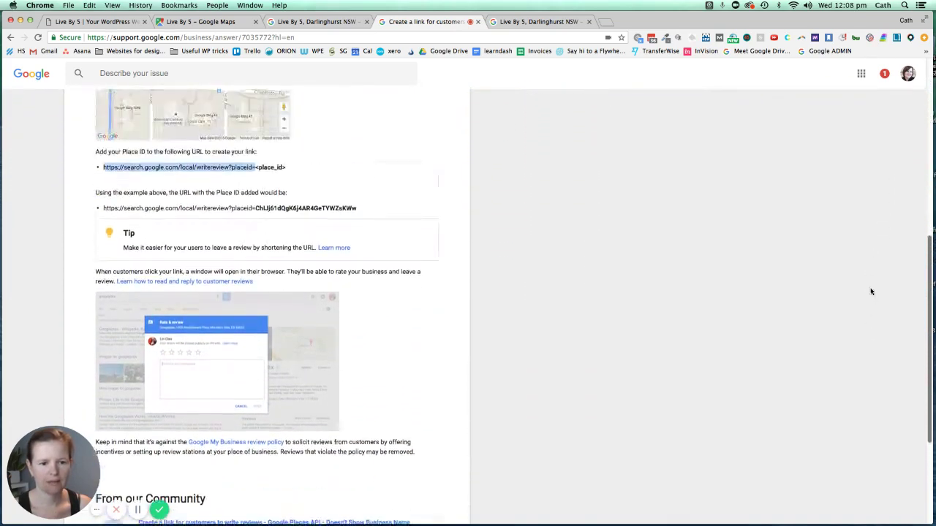
scroll(870, 285, down, 8)
scroll(872, 273, down, 1)
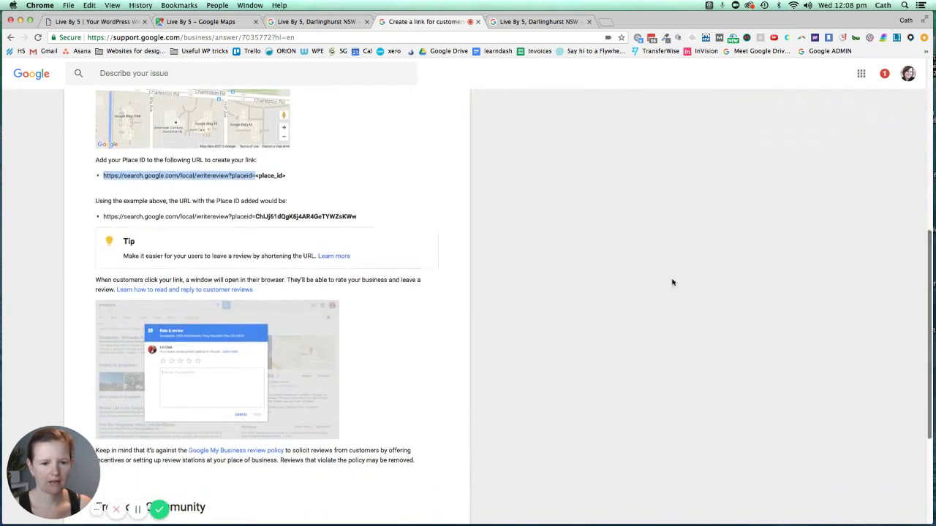
click(182, 190)
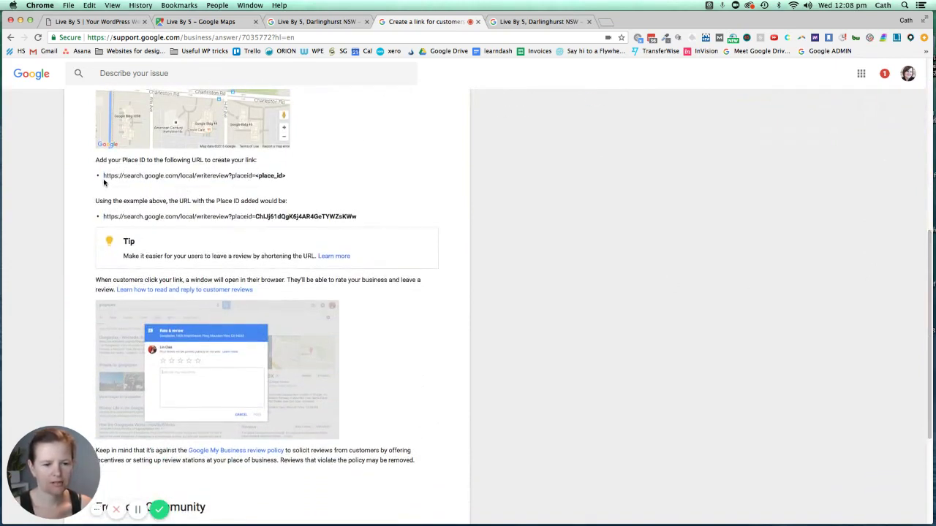
drag(103, 176, 255, 176)
key(super+c)
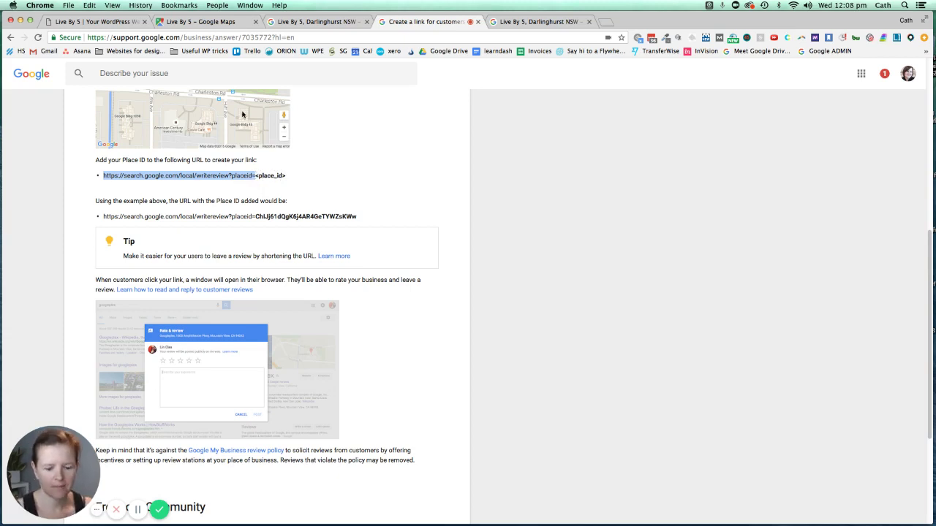
key(super+t)
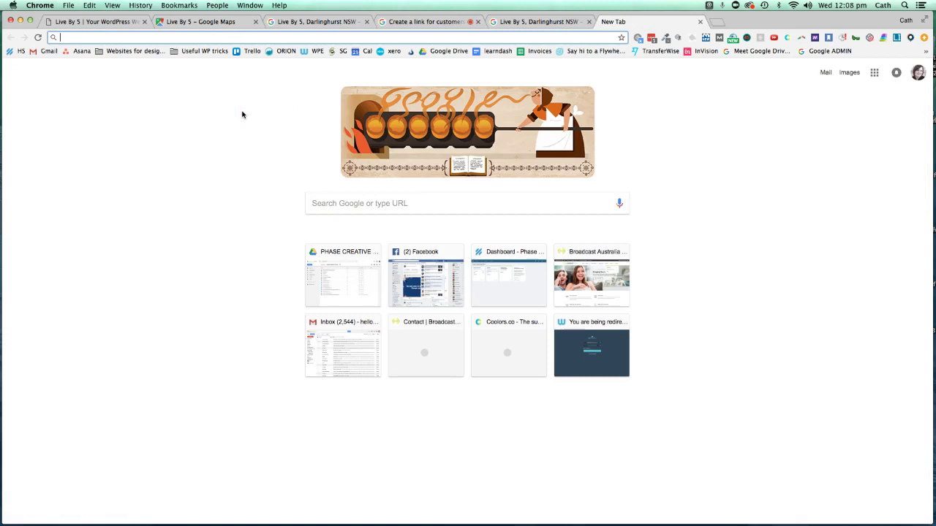
key(super+v)
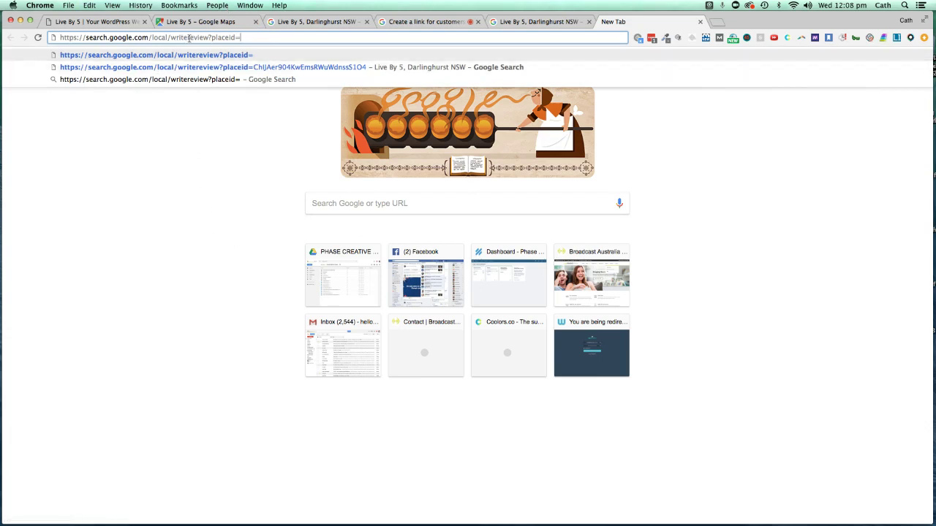
Step: Return to the review link help article and open the PlaceID Lookup Tool it links to
click(399, 22)
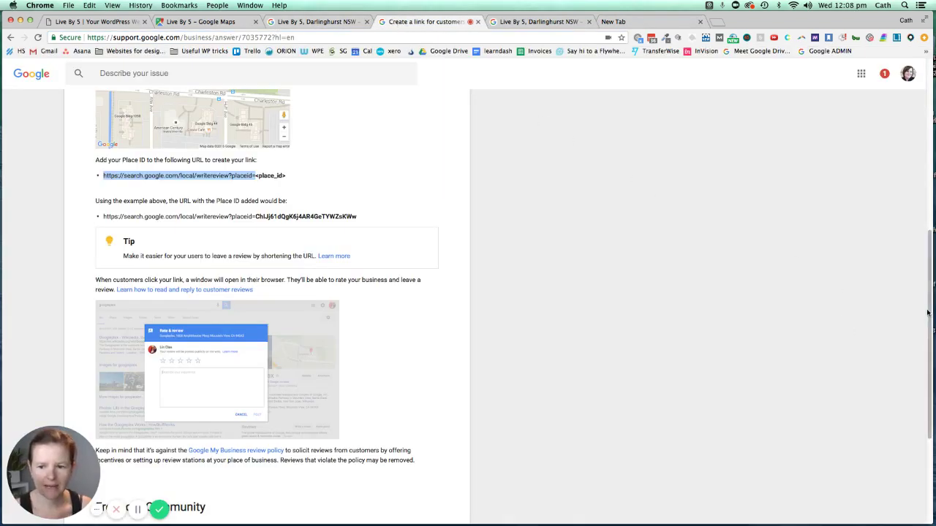
scroll(916, 243, up, 3)
scroll(916, 243, up, 5)
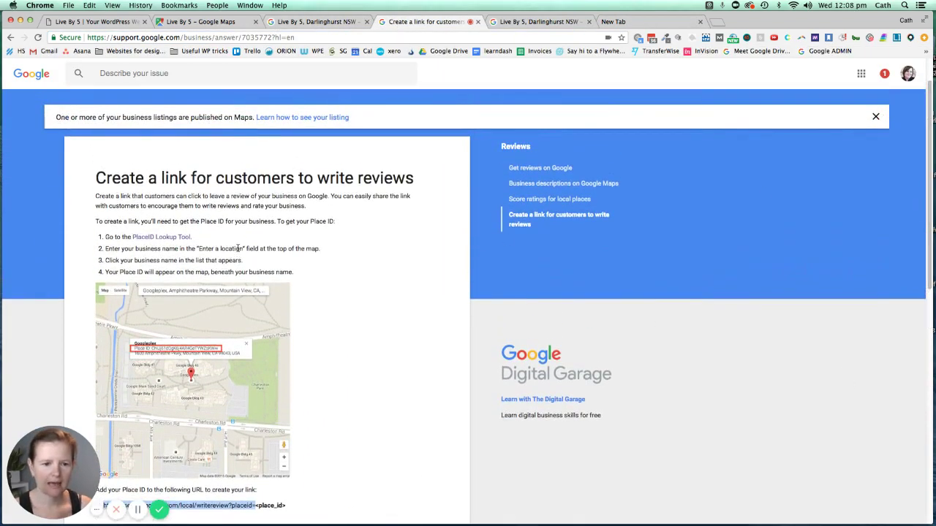
click(182, 237)
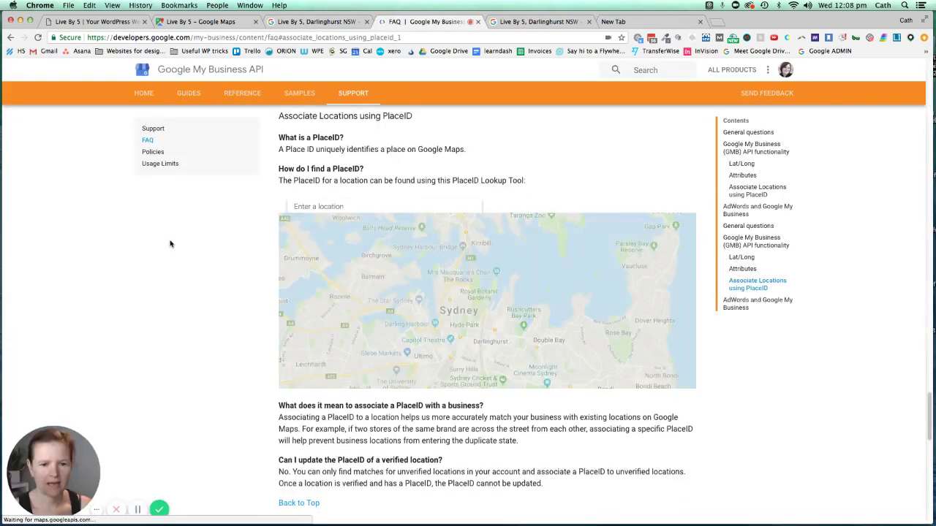
Step: Look up "live by 5" in the PlaceID Lookup Tool and choose the Live By 5, Darlinghurst NSW, Australia suggestion
click(401, 207)
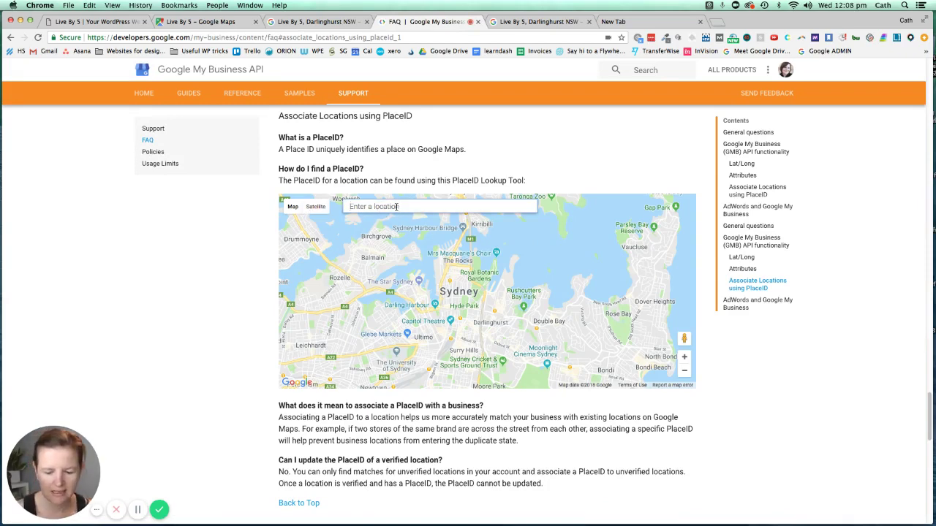
text(live by)
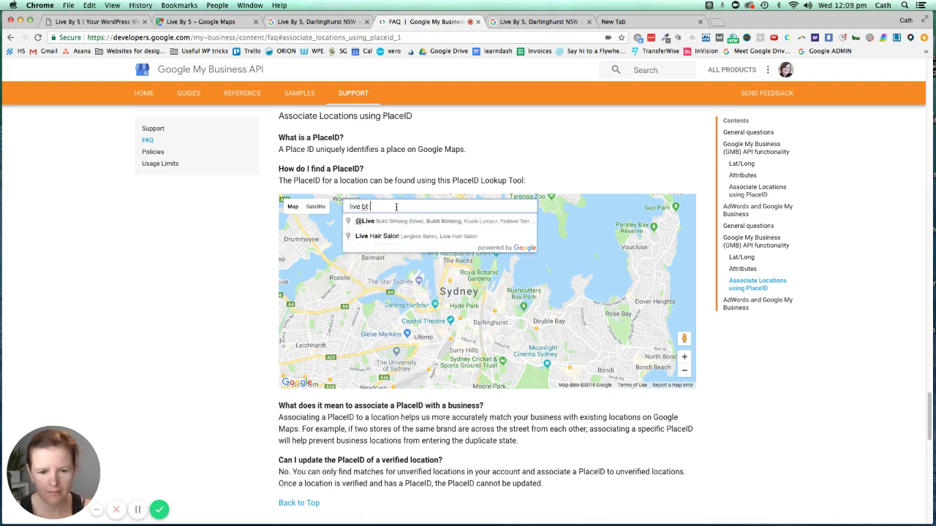
key(BackSpace)
text(y)
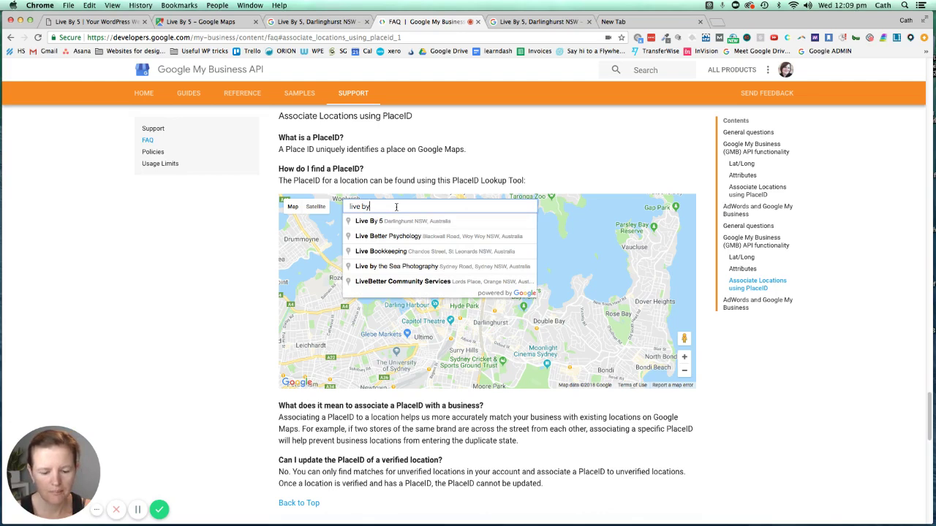
text( 5)
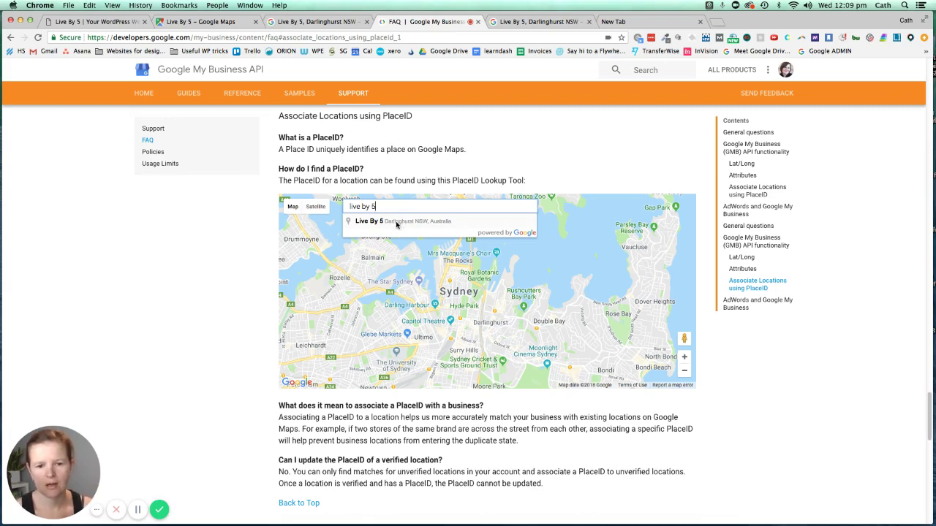
click(399, 225)
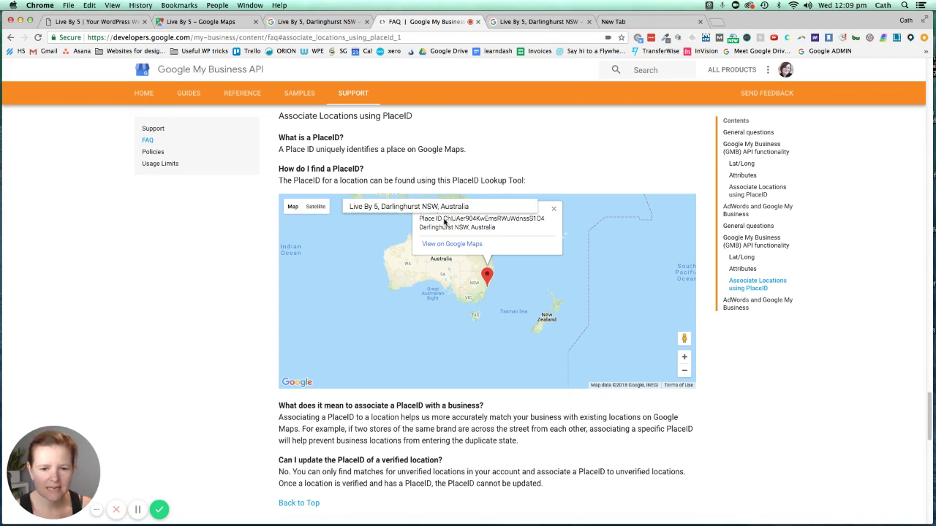
Step: Copy Live By 5's Place ID ChIJAer904KwEmsRWuWdnssS1O4 from the lookup result and append it to the writereview?placeid= link in the new tab
drag(444, 222, 547, 222)
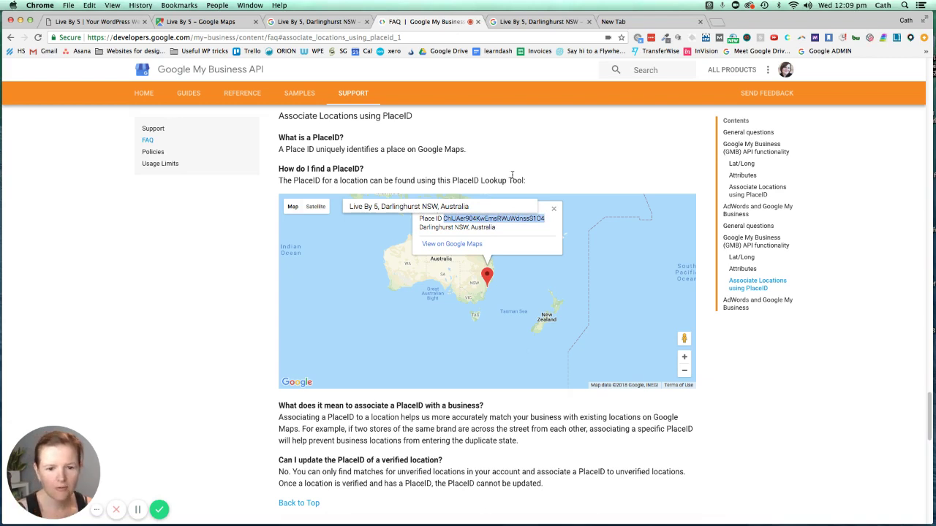
click(623, 23)
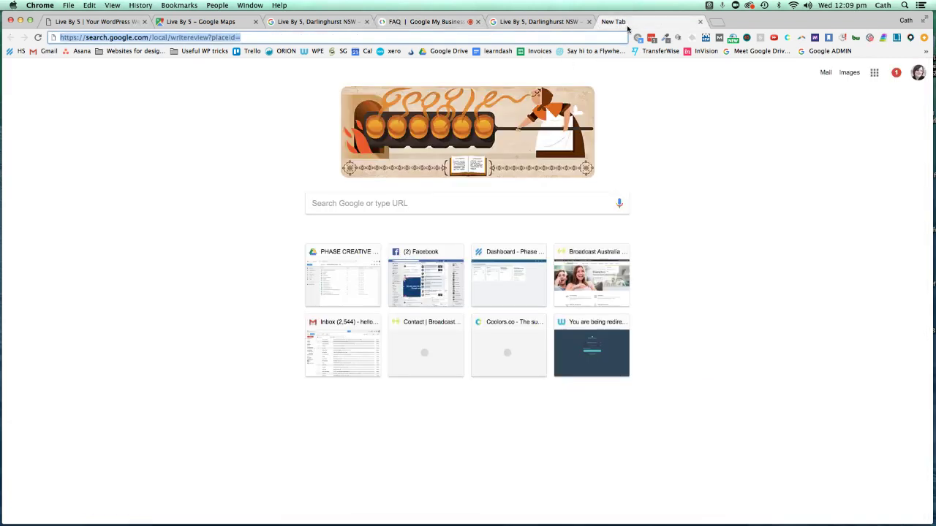
click(276, 38)
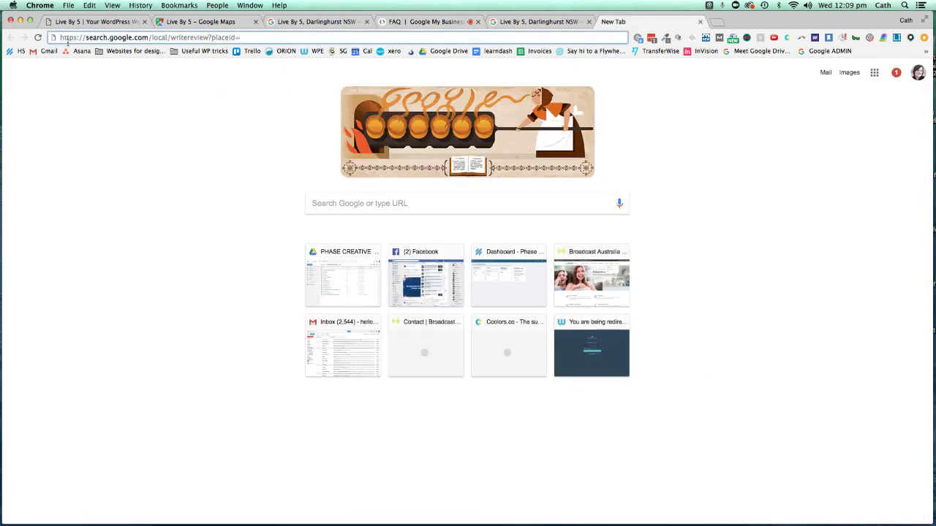
click(328, 22)
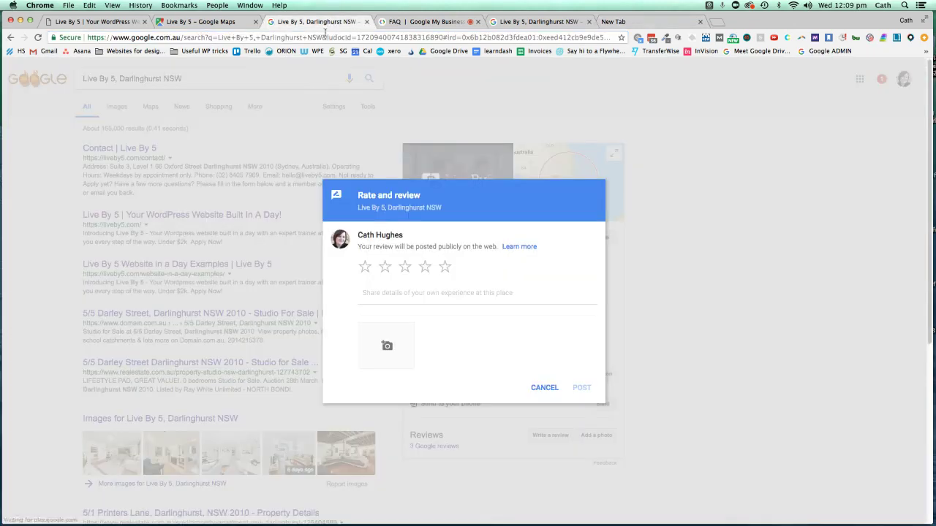
click(406, 22)
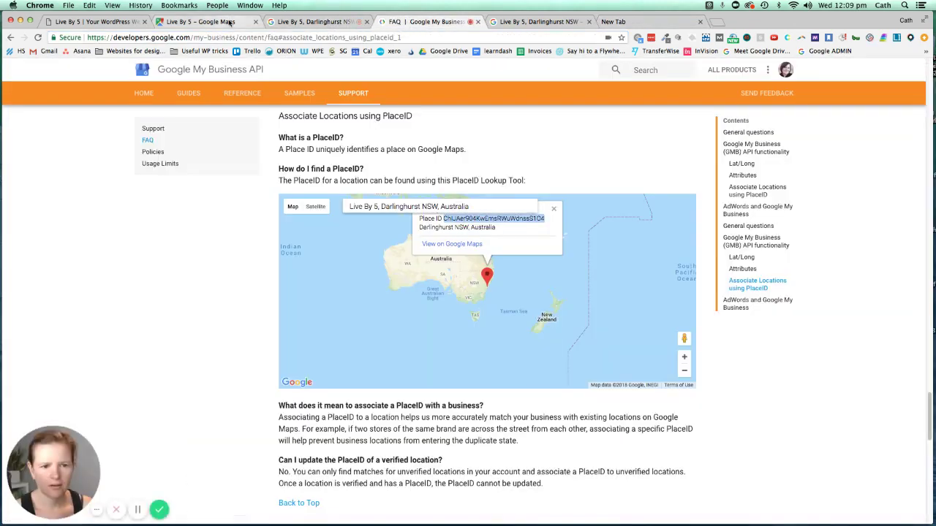
click(523, 22)
click(627, 22)
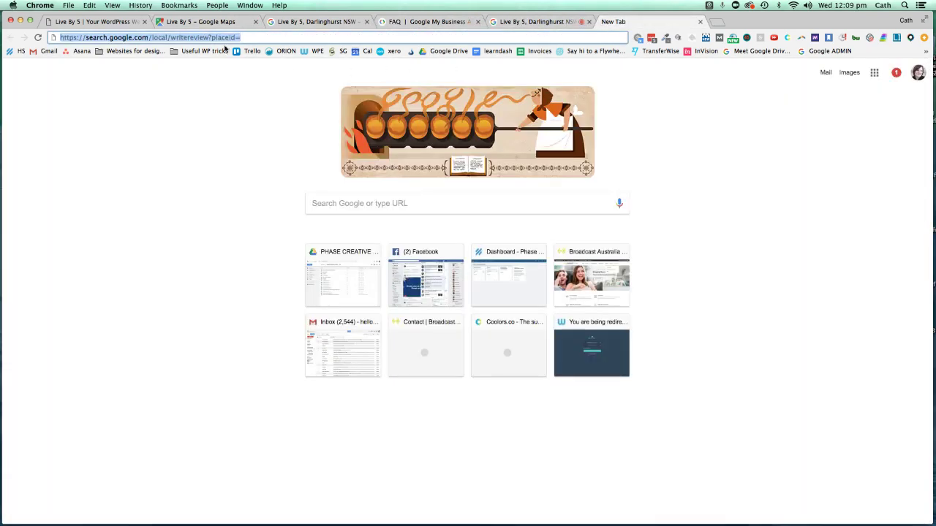
click(168, 38)
click(255, 37)
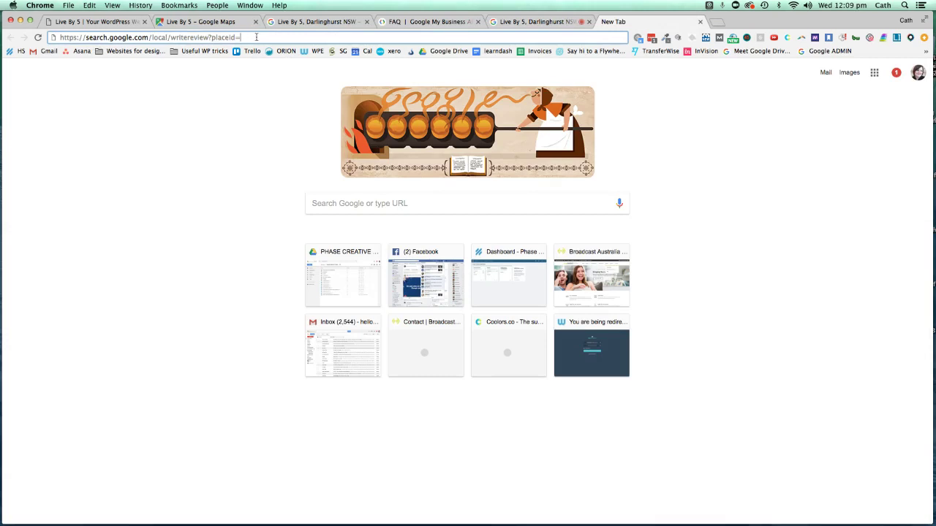
text(ChIJAer904KwEmsRWuWdnssS1O4)
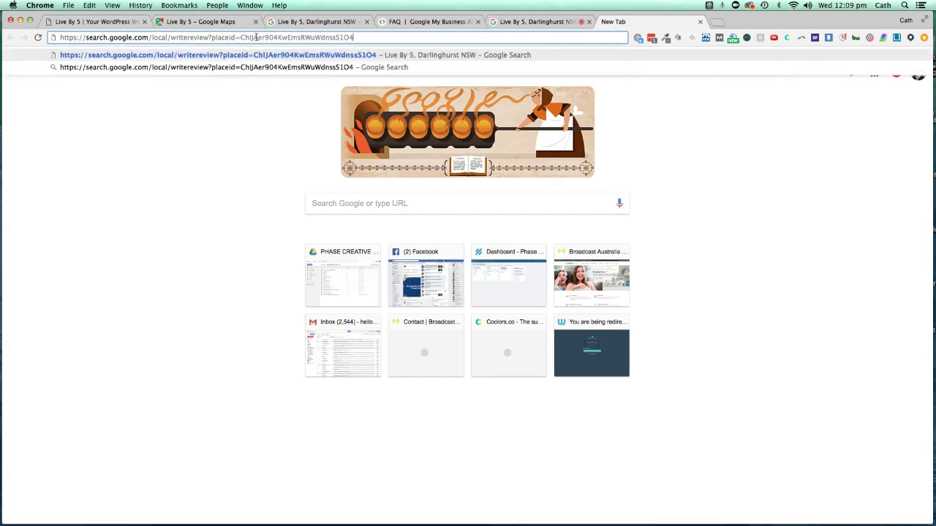
Step: Copy the complete write-review link and load it to open the Live By 5 review form
key(super+a)
key(super+c)
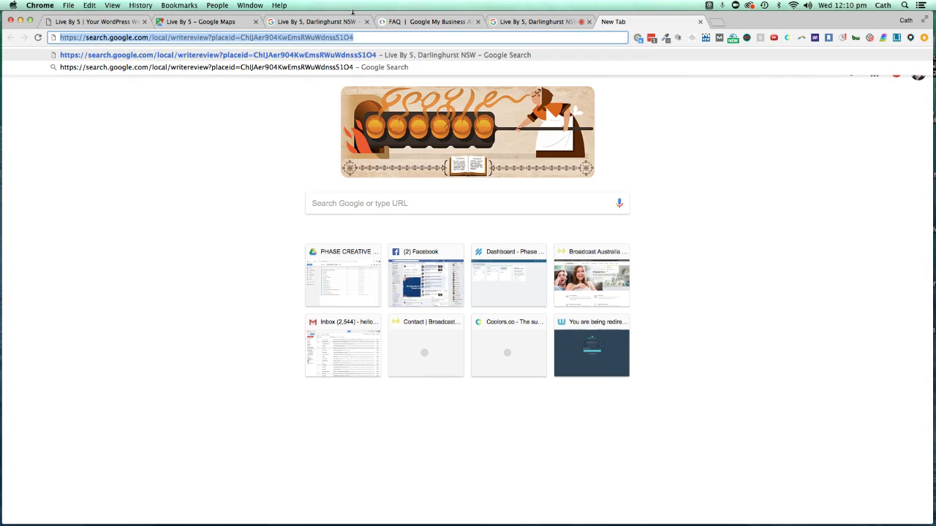
key(Return)
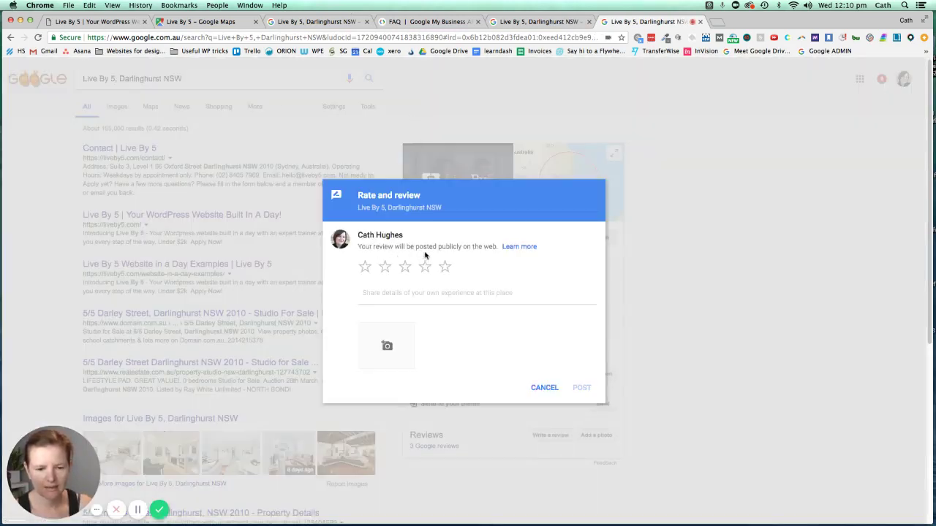
Step: Try out different star ratings in the Live By 5 review form and clear the rating
click(425, 266)
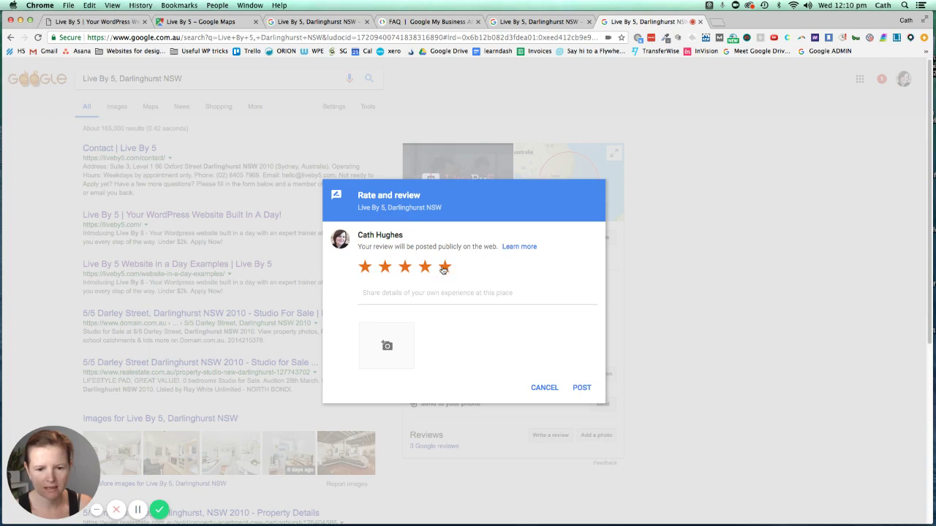
click(384, 267)
click(366, 269)
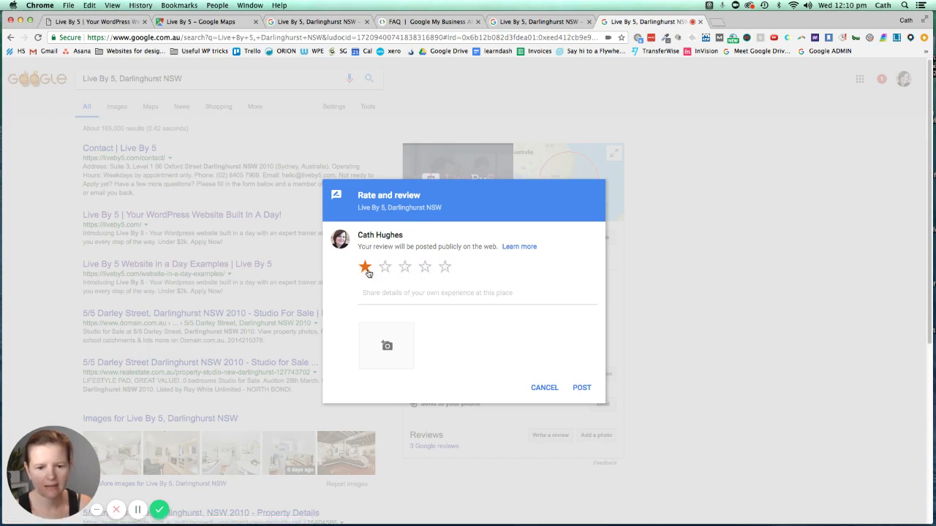
click(366, 268)
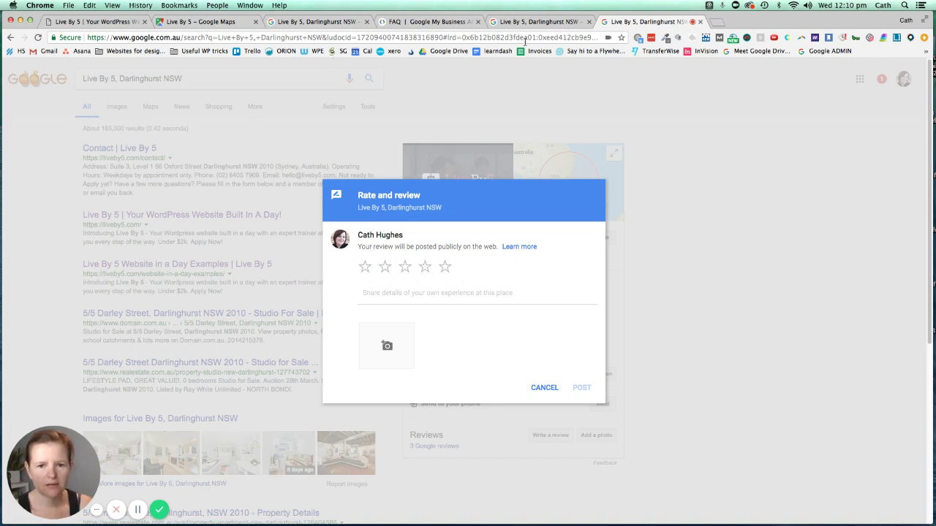
Step: Replace the long search URL in the review page's address field with the copied write-review link
drag(133, 38, 645, 39)
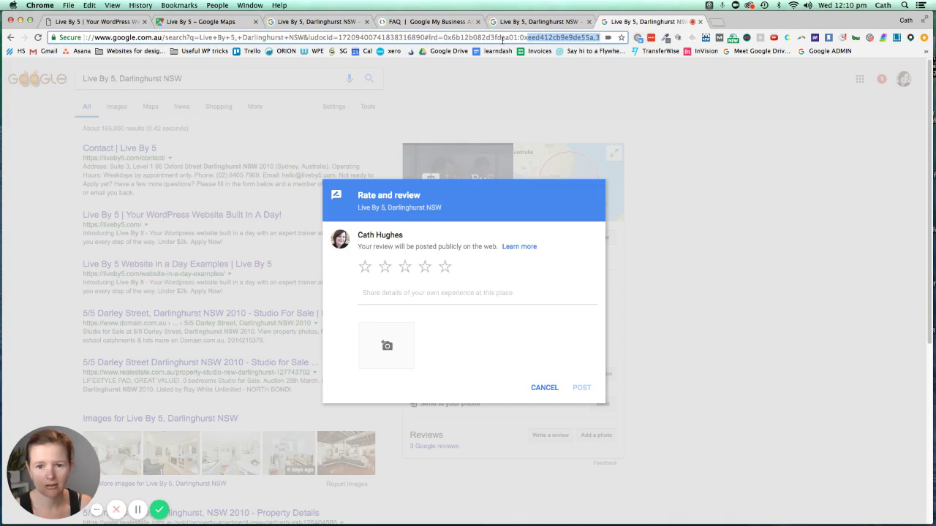
double_click(468, 38)
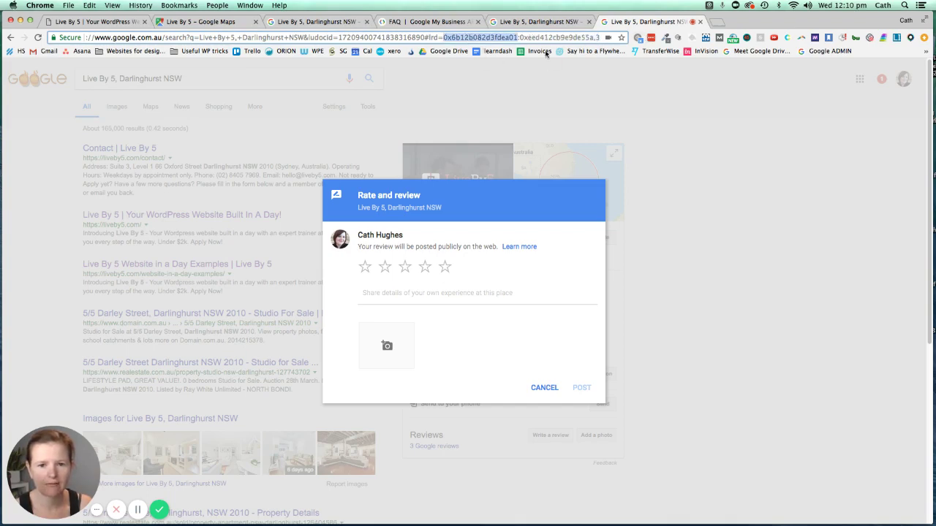
triple_click(582, 37)
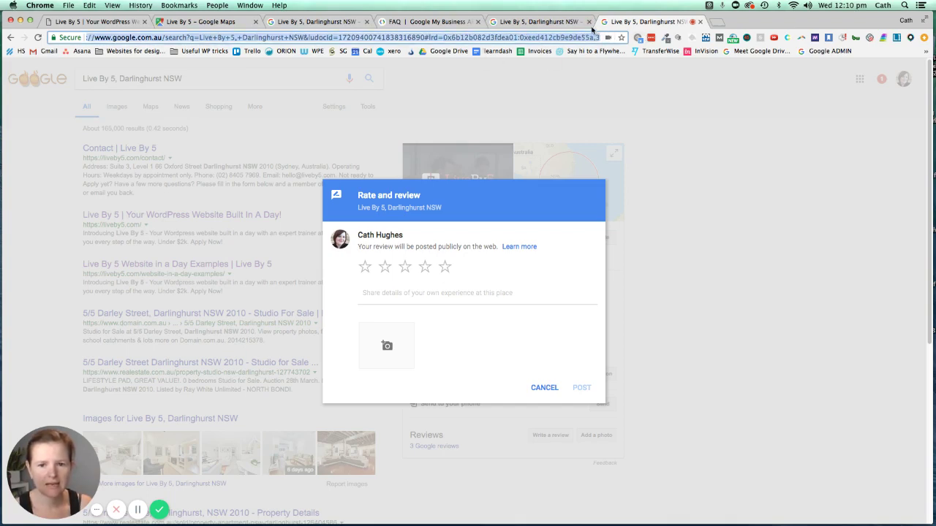
key(super+v)
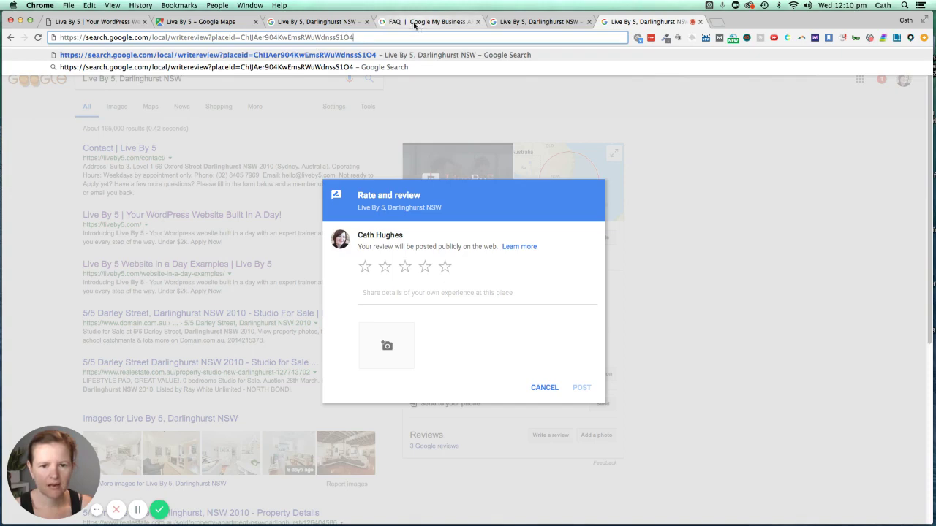
Step: Go back to the review link help article, open its PlaceID Lookup Tool link in a separate tab, and return to the article
click(342, 22)
click(428, 21)
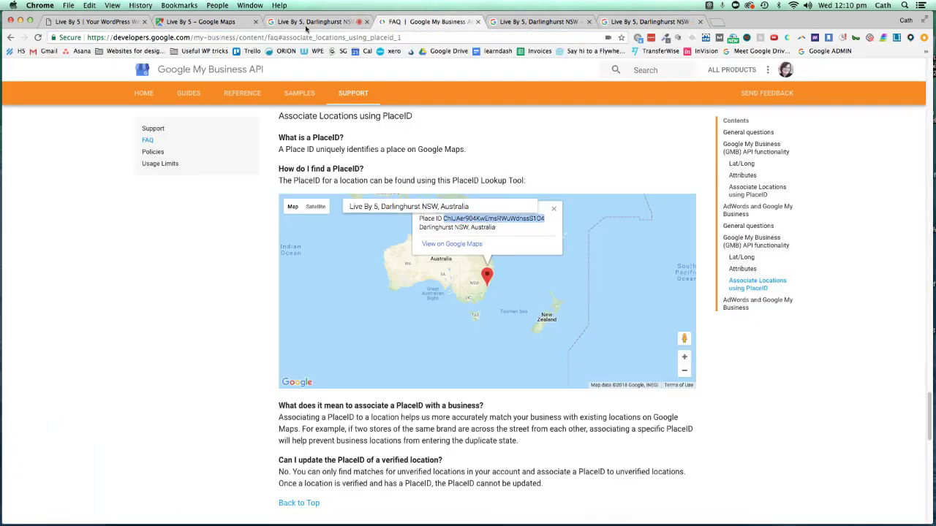
click(10, 37)
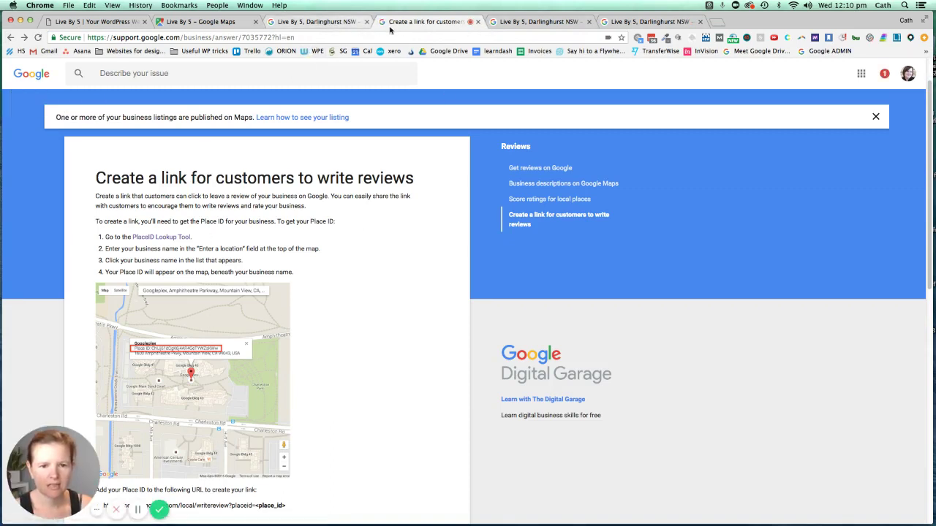
super+click(174, 237)
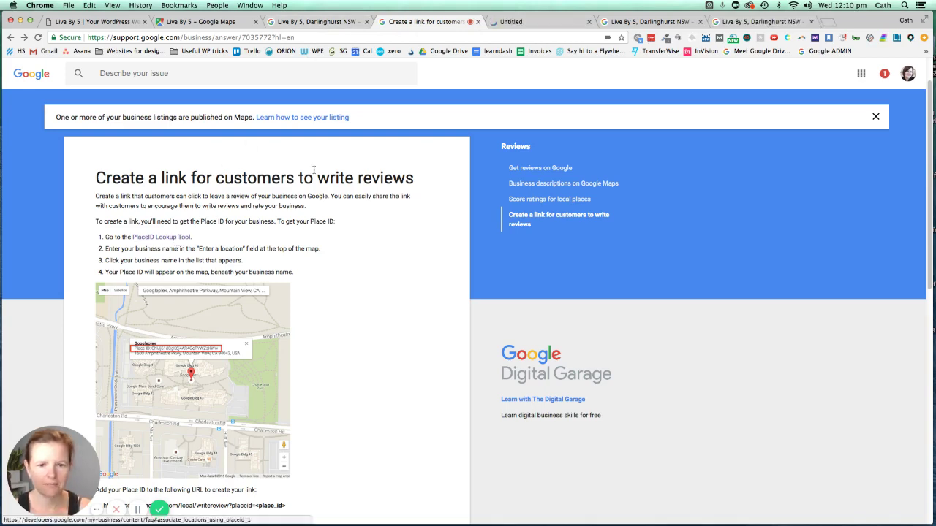
click(529, 20)
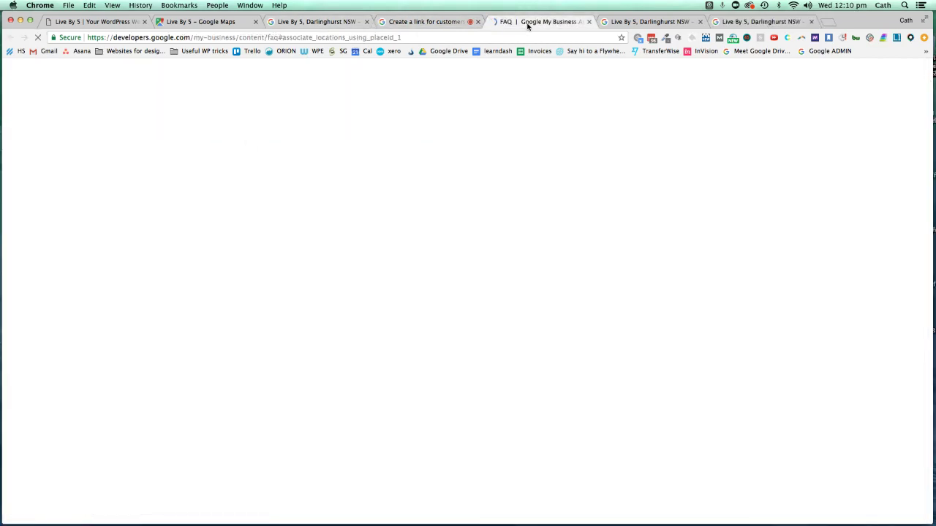
click(422, 23)
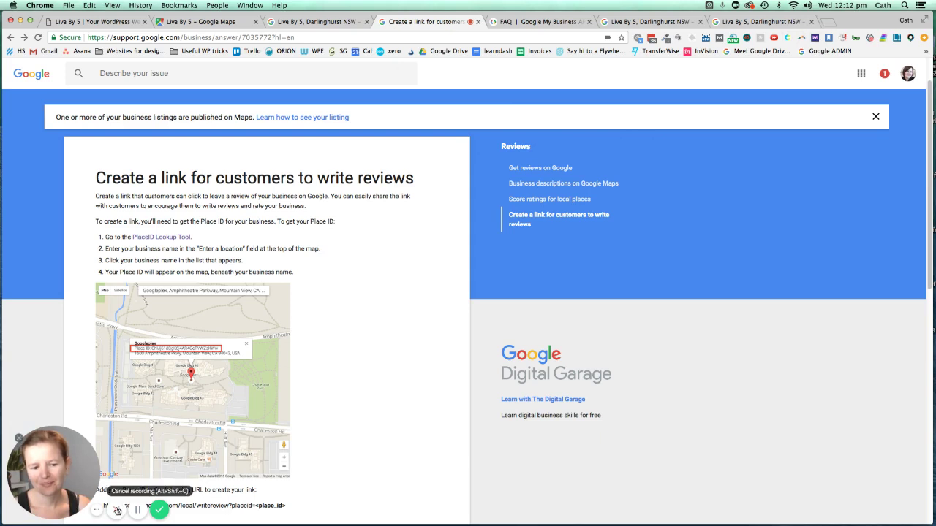
click(117, 511)
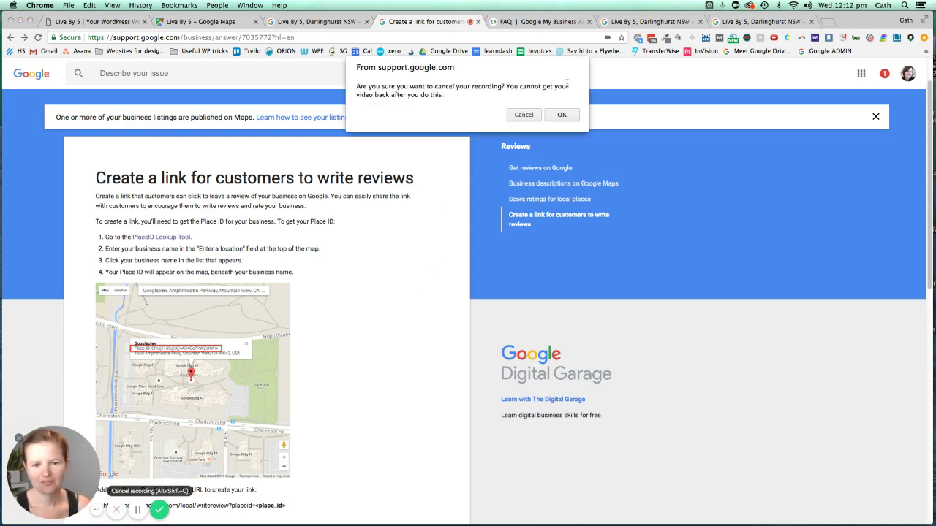
click(524, 115)
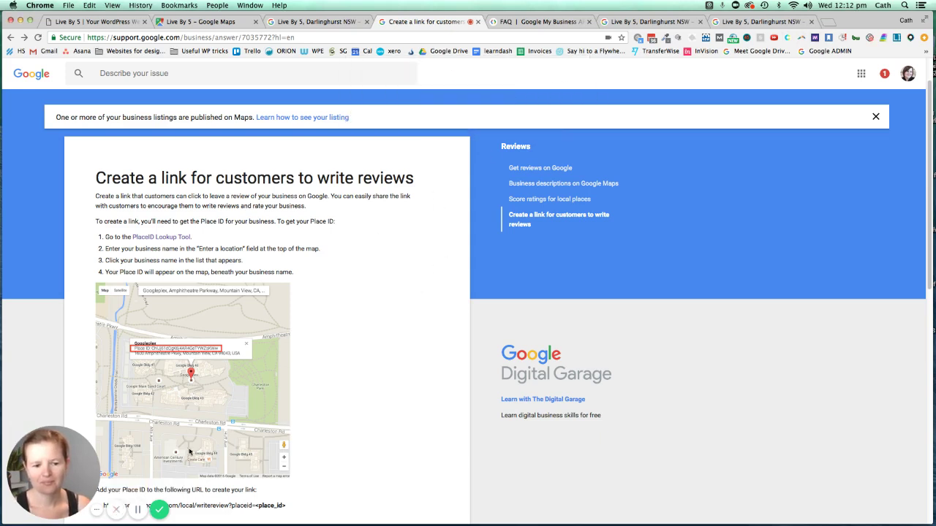